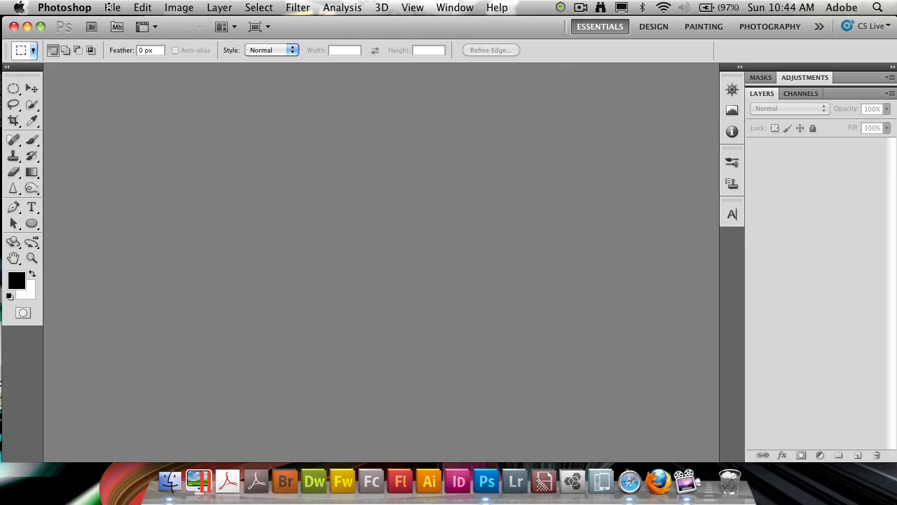
Open the Image Processor script and choose the "Webbgalleri i Bridge" folder as the source of the images
click(108, 7)
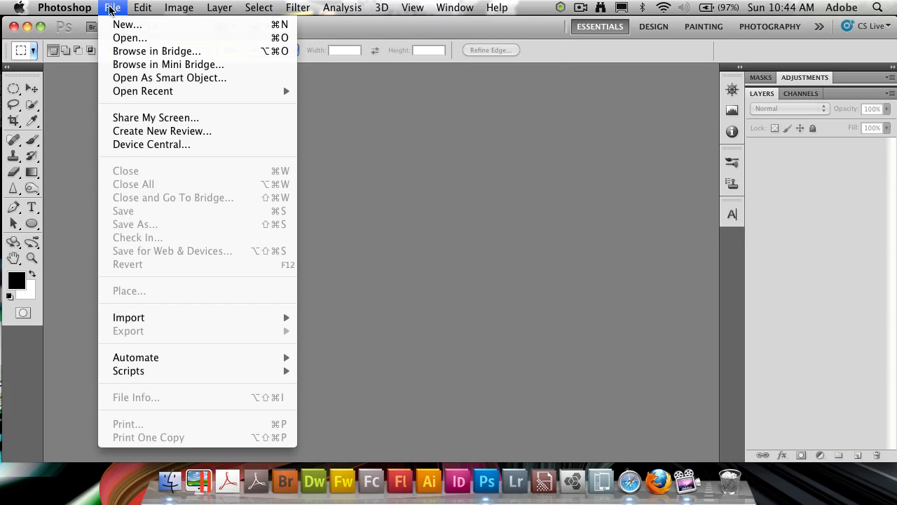
mouse_move(231, 373)
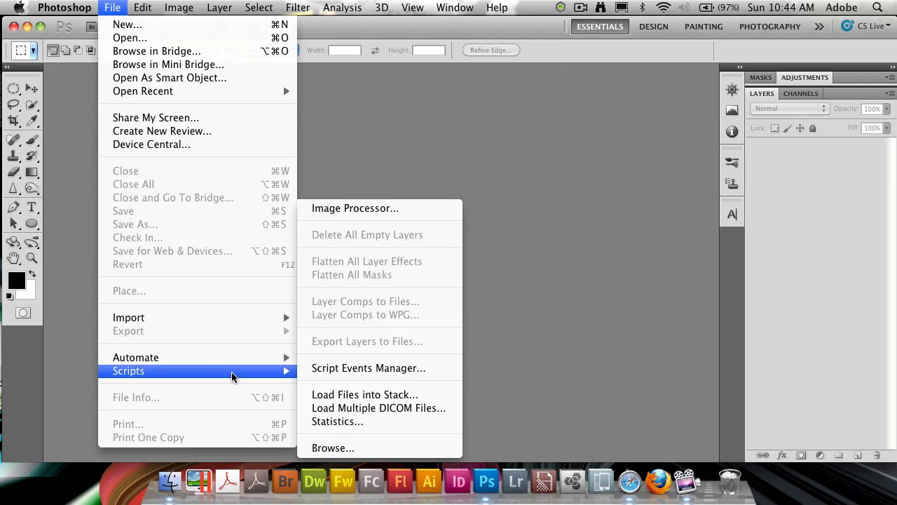
click(361, 208)
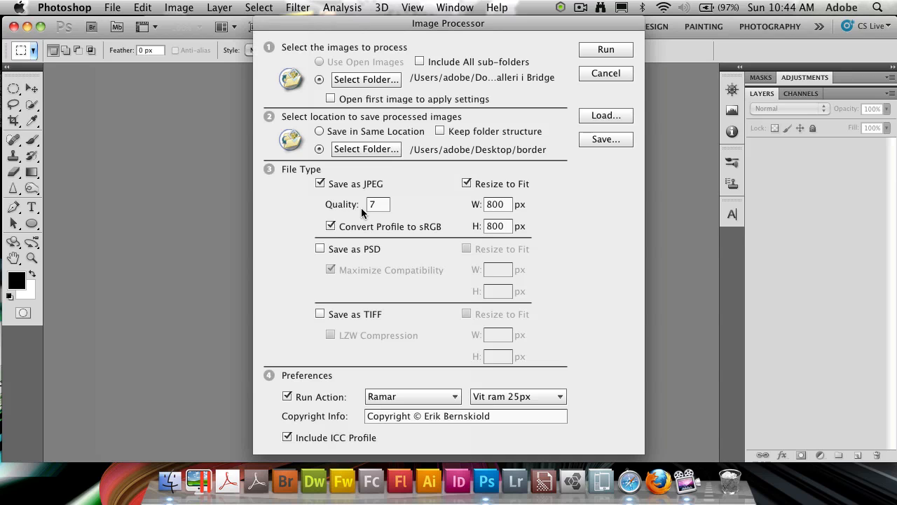
click(396, 77)
click(398, 78)
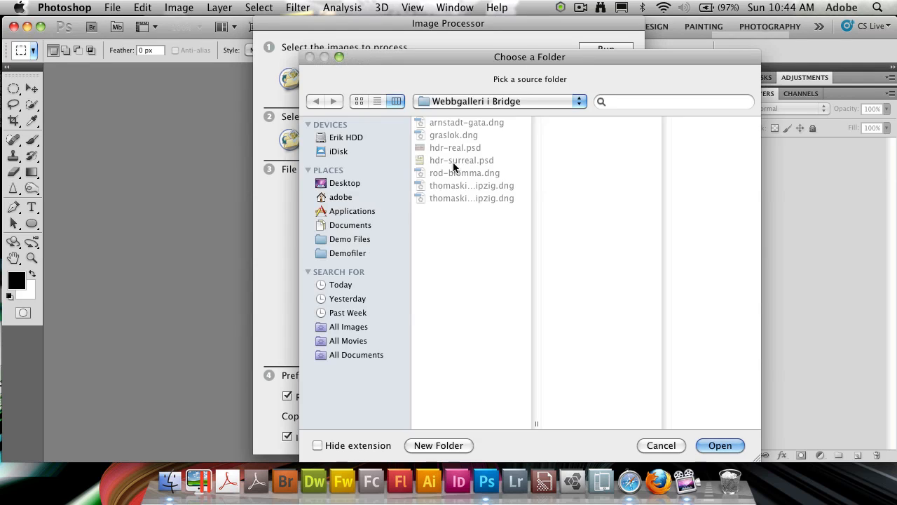
click(482, 101)
click(475, 106)
click(707, 446)
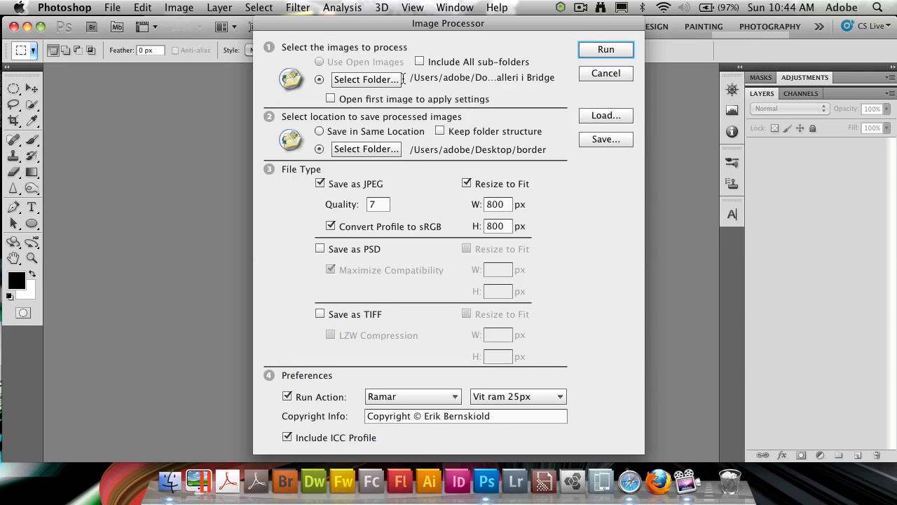
click(434, 63)
Create a folder named photos-with-border on the Desktop and set it as the destination for the processed images
click(388, 132)
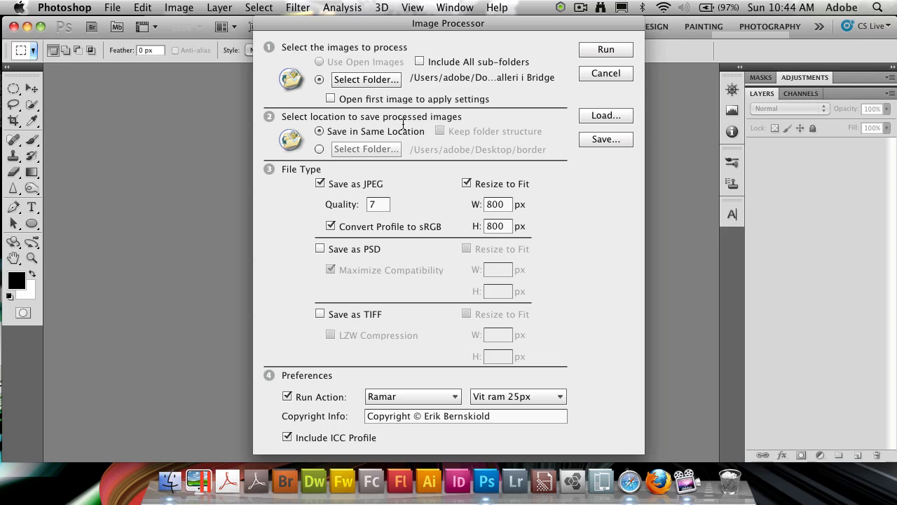
click(319, 149)
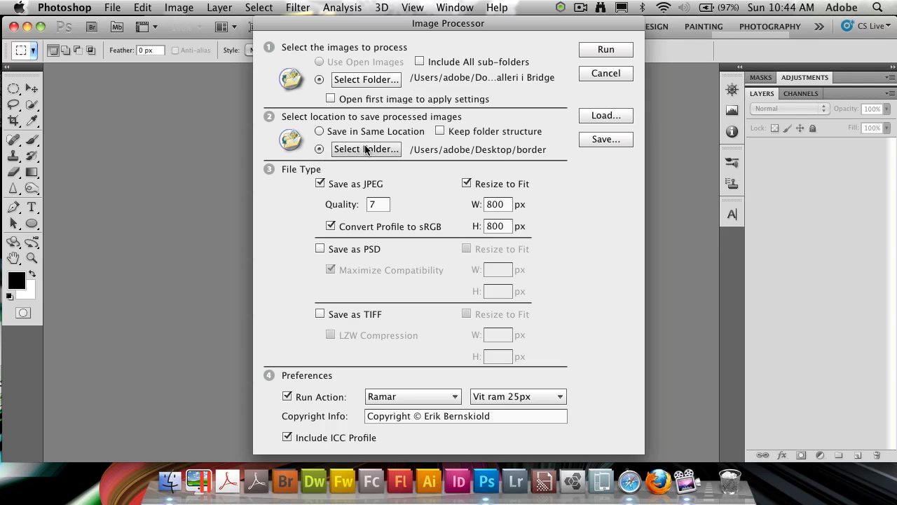
click(354, 148)
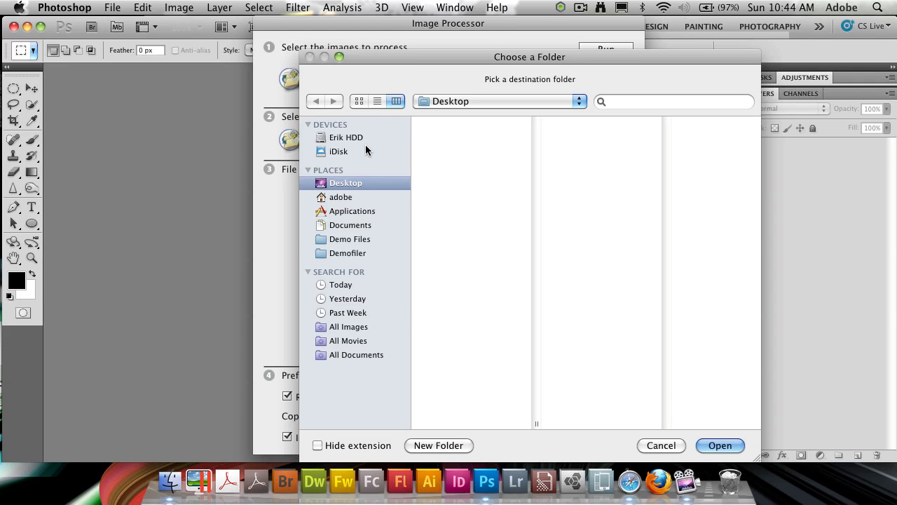
click(432, 446)
text(photos-with-border)
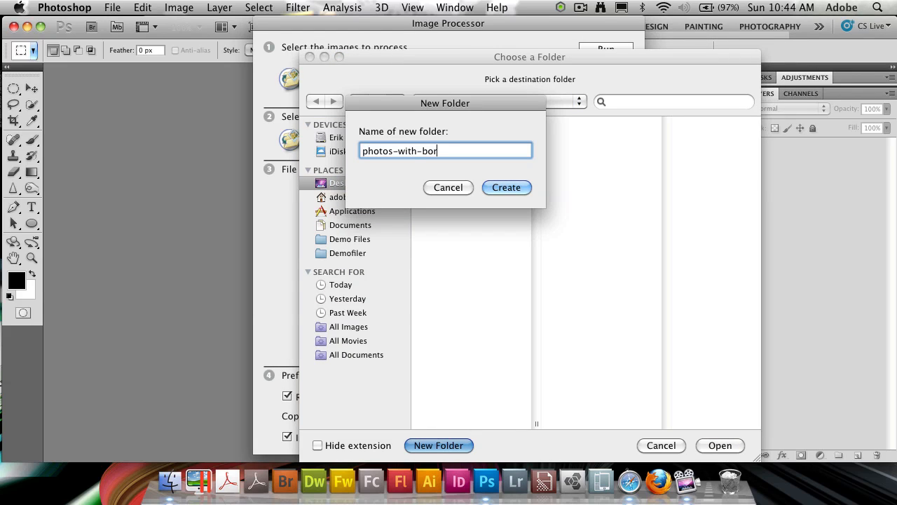
key(Return)
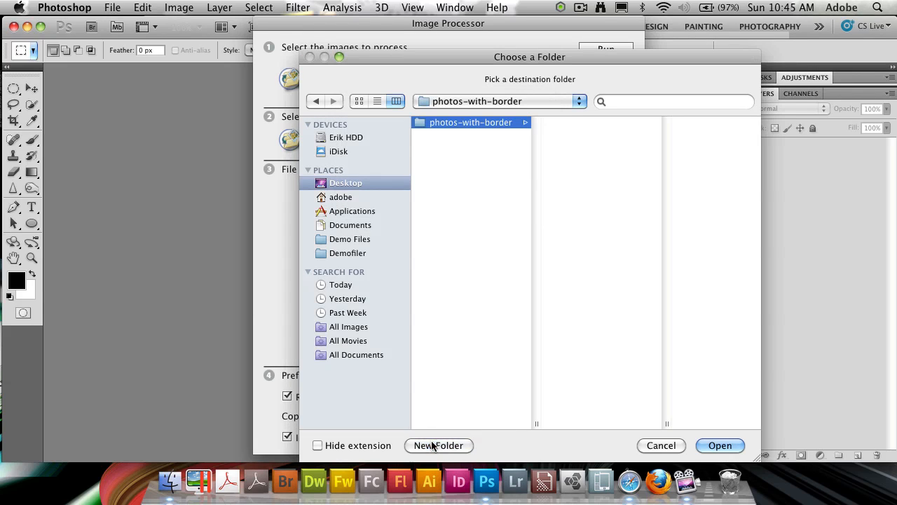
click(720, 446)
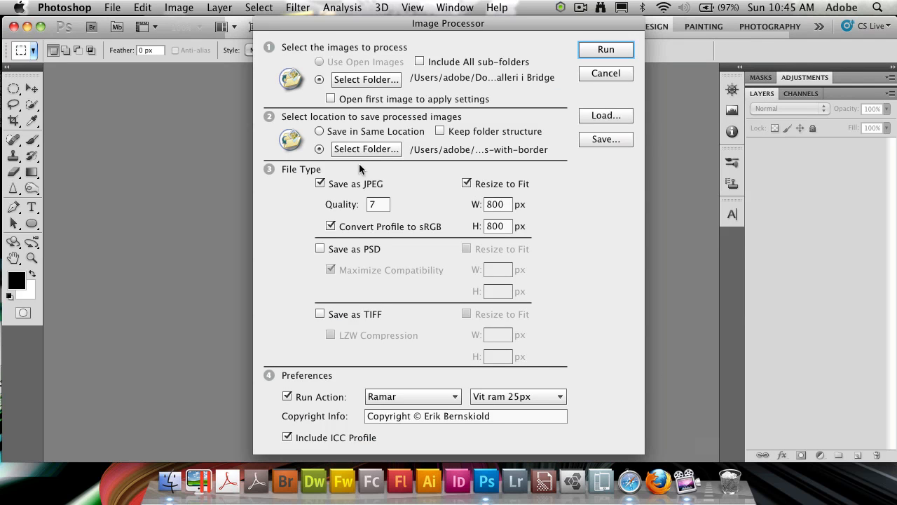
Enable keeping the folder structure and set the JPEG quality to 8, with resizing to fit 800 by 800 px
click(440, 131)
double_click(385, 204)
text(8)
double_click(505, 204)
double_click(499, 225)
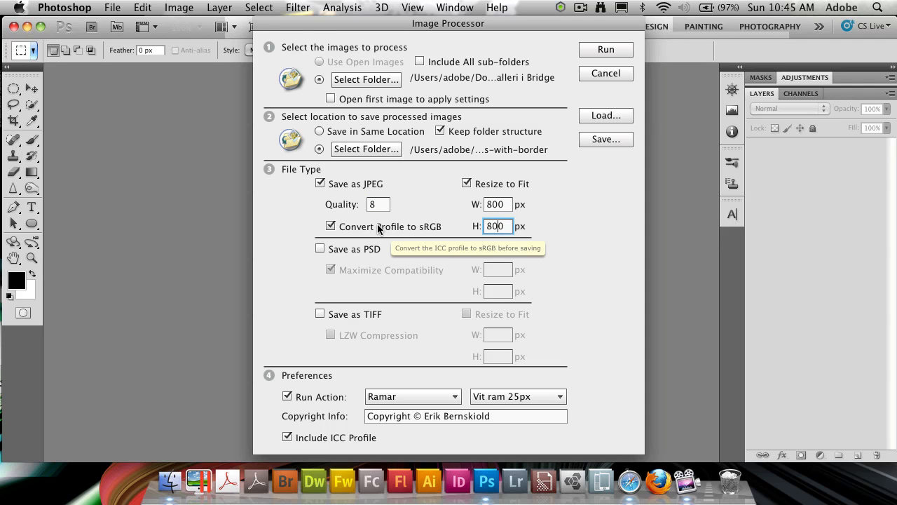
click(337, 251)
click(337, 251)
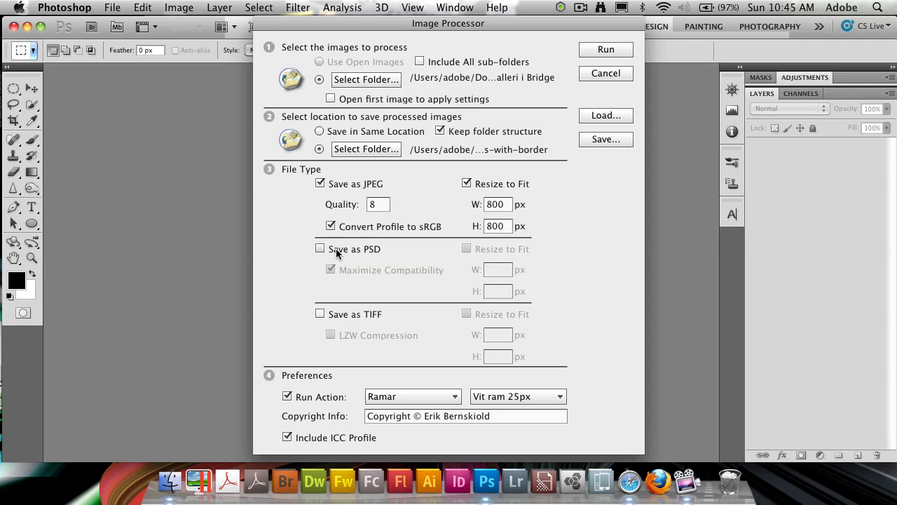
click(337, 251)
click(324, 314)
click(324, 315)
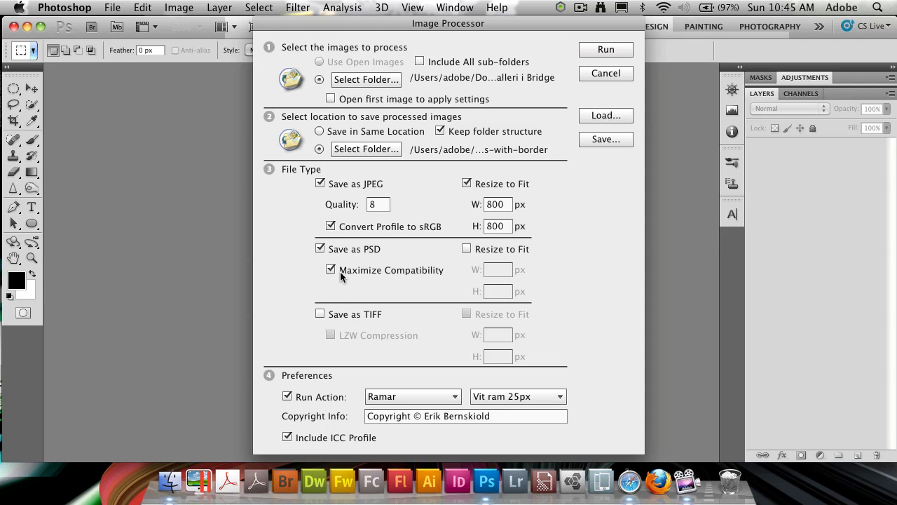
click(350, 252)
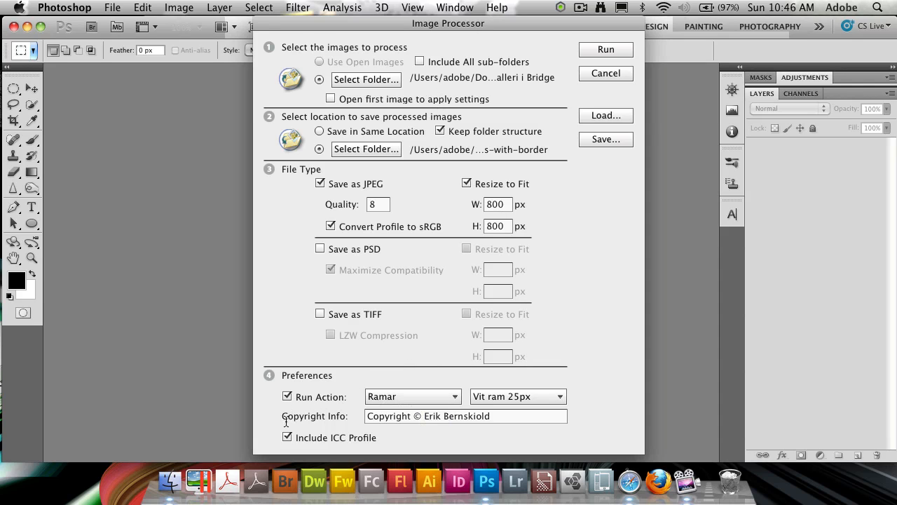
Have the processor run the action "Vit ram 25px" from the Ramar action set on each image
click(286, 396)
click(286, 396)
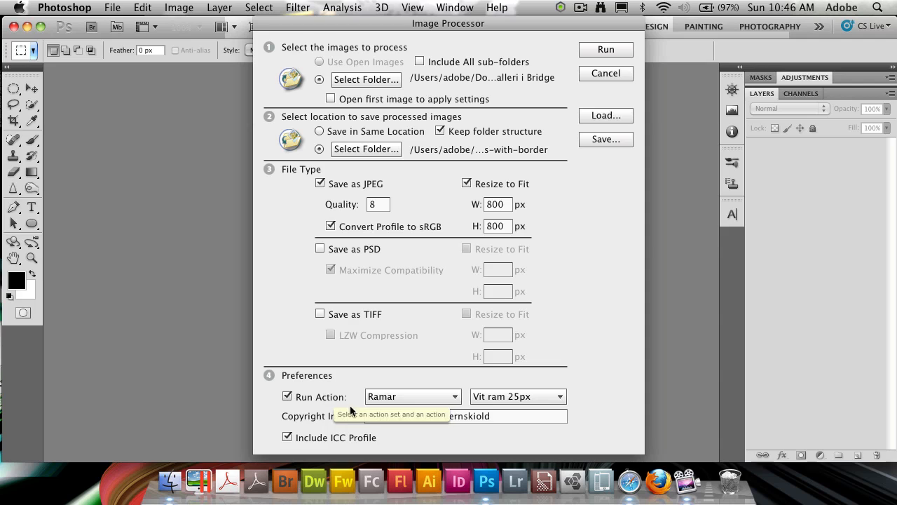
click(414, 397)
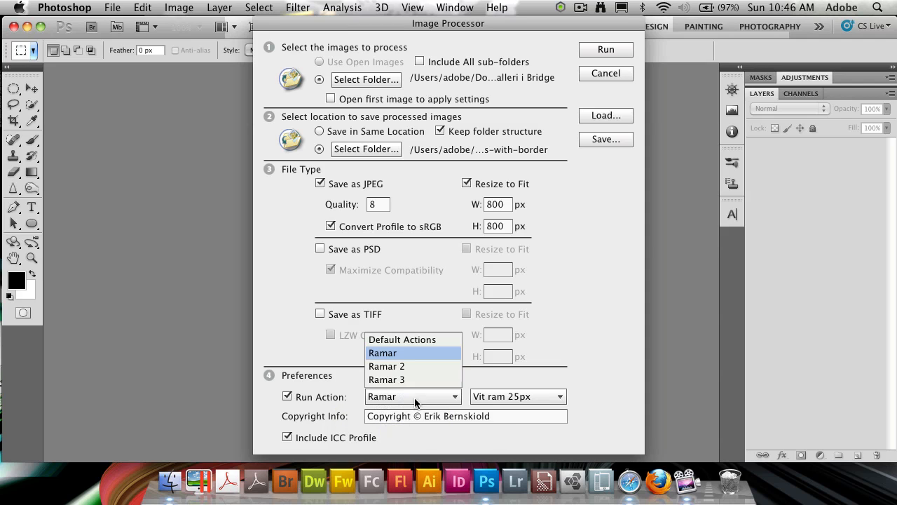
click(384, 354)
click(518, 398)
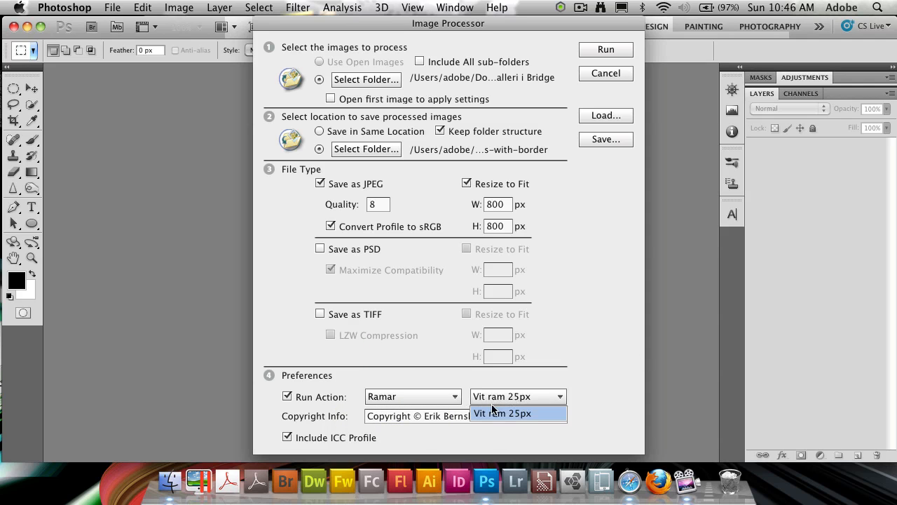
click(510, 414)
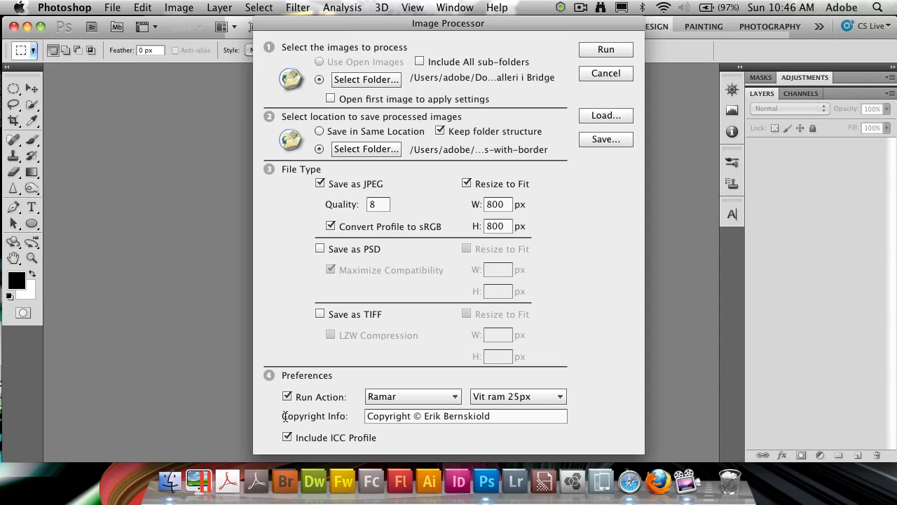
Run the Image Processor with the current copyright info and ICC profile settings
drag(282, 414, 365, 410)
click(348, 422)
click(506, 415)
click(602, 50)
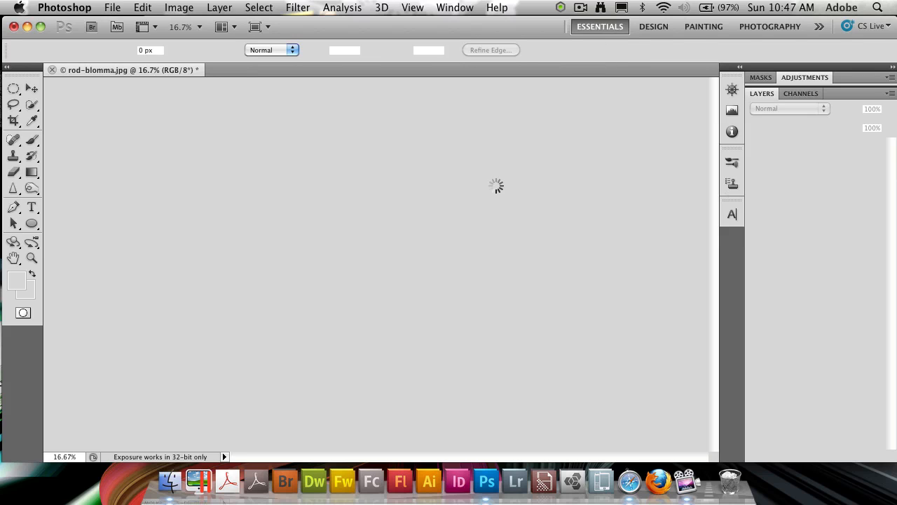
Switch to Finder, open the photos-with-border folder on the Desktop, and preview arnstadt-gata.jpg and graslok.jpg
click(179, 476)
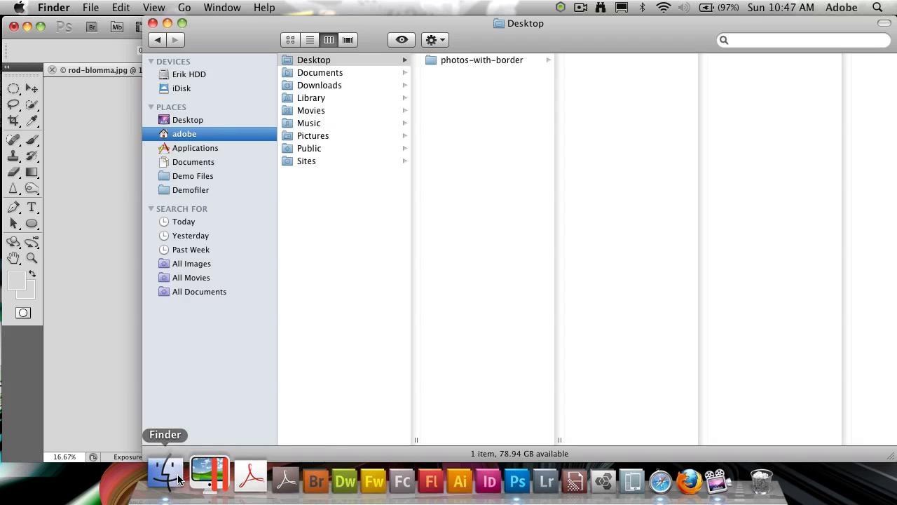
click(446, 60)
click(612, 60)
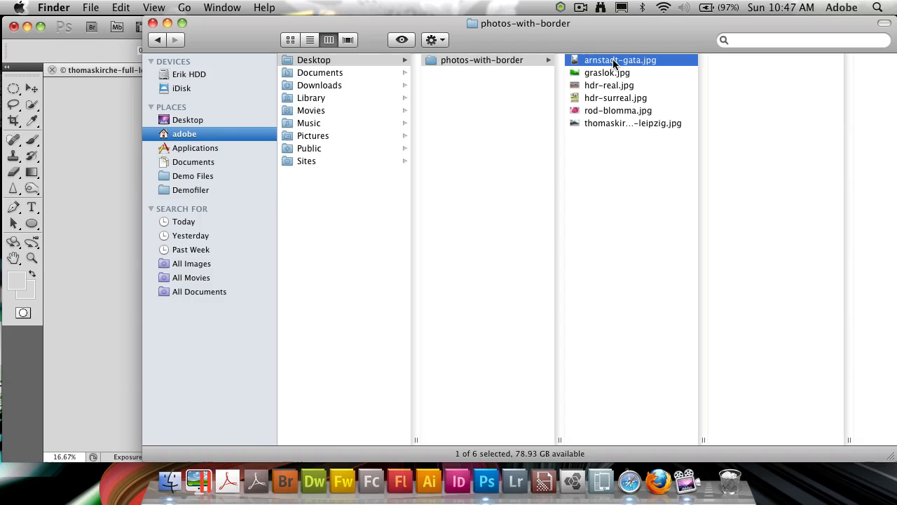
key(space)
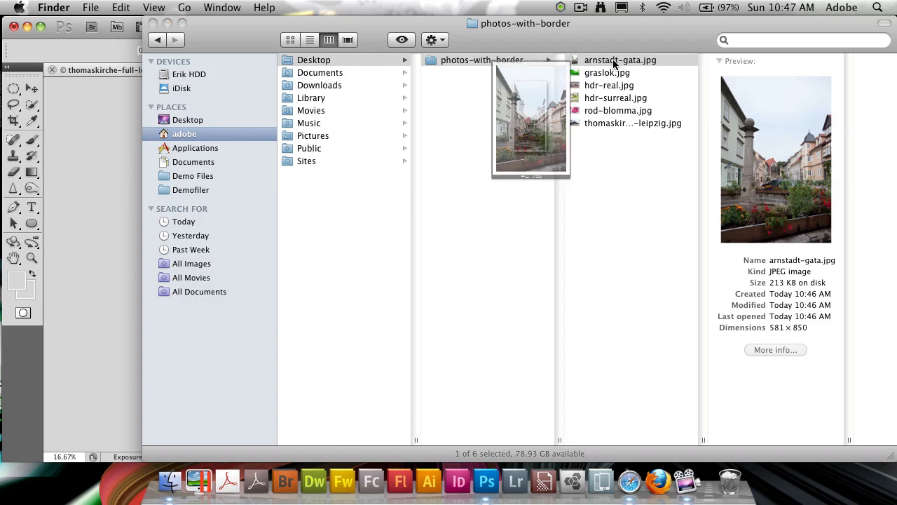
key(Down)
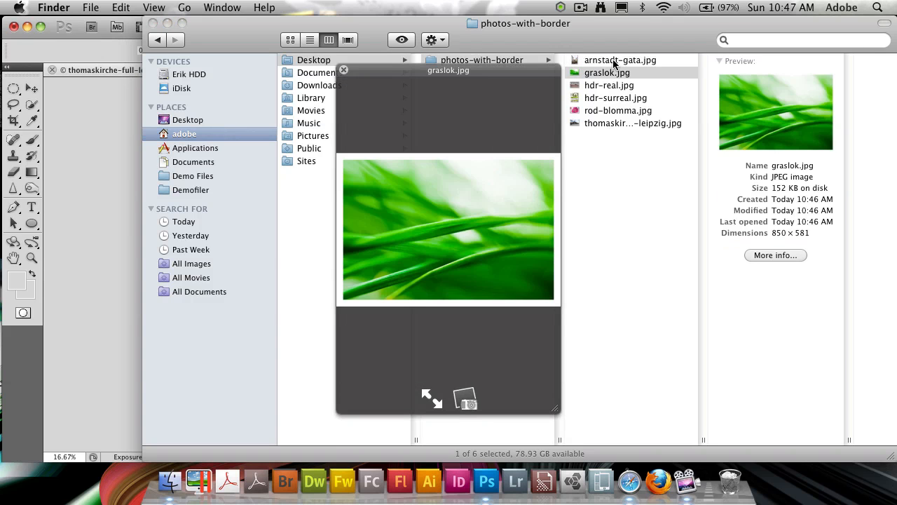
key(space)
key(space)
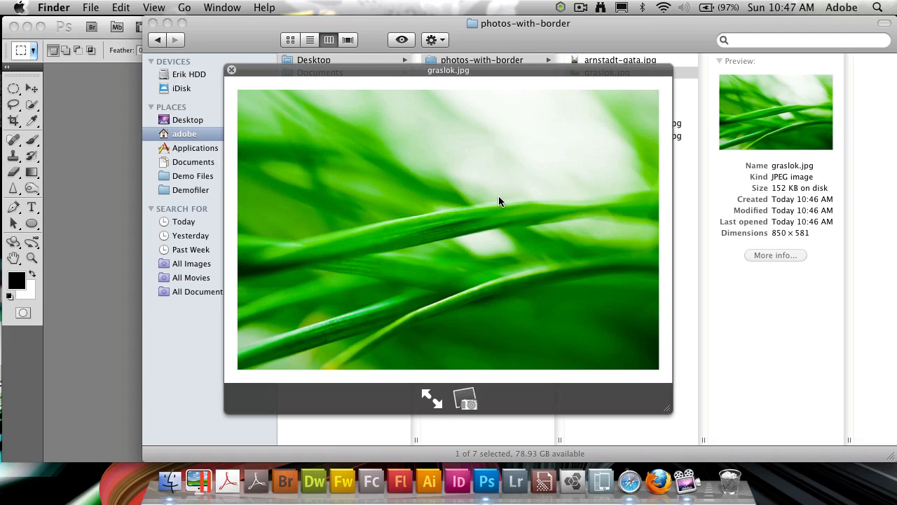
Browse through Quick Look previews of the processed photos in the folder to examine their size and borders
key(space)
key(Down)
key(space)
key(Down)
key(Down)
key(Down)
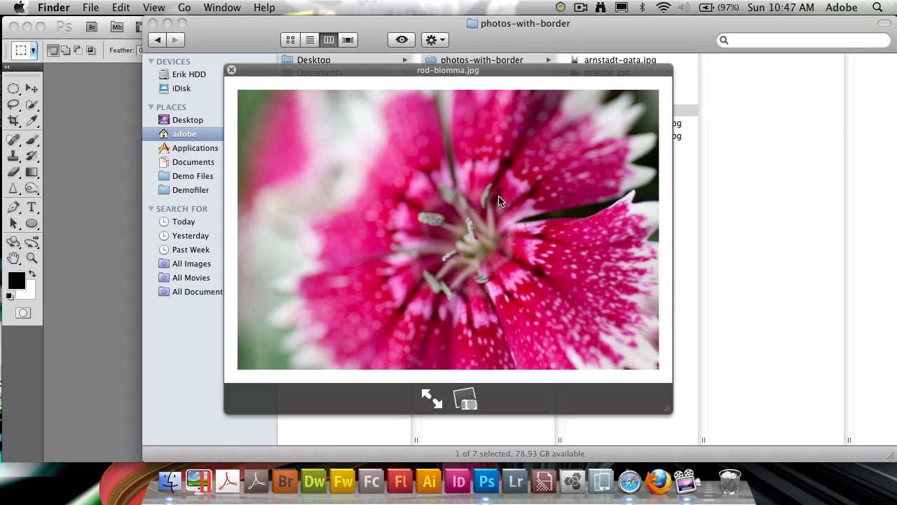
key(Up)
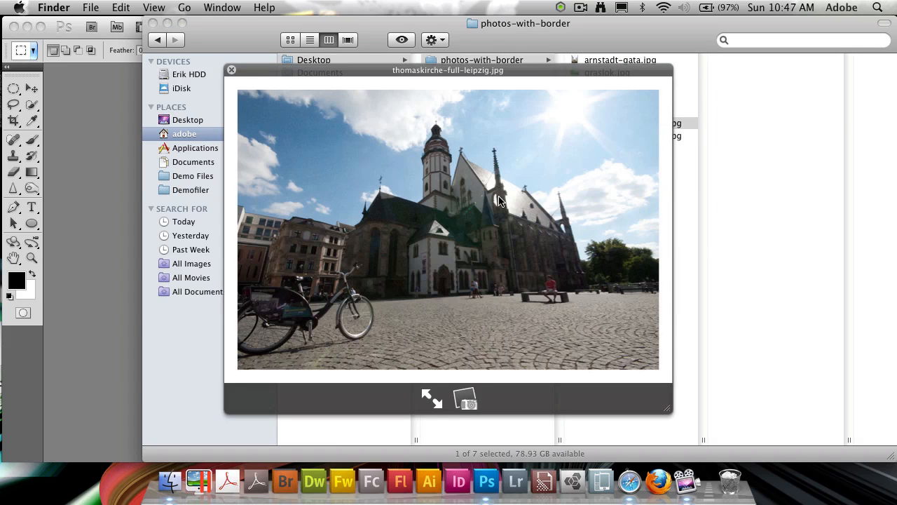
key(Down)
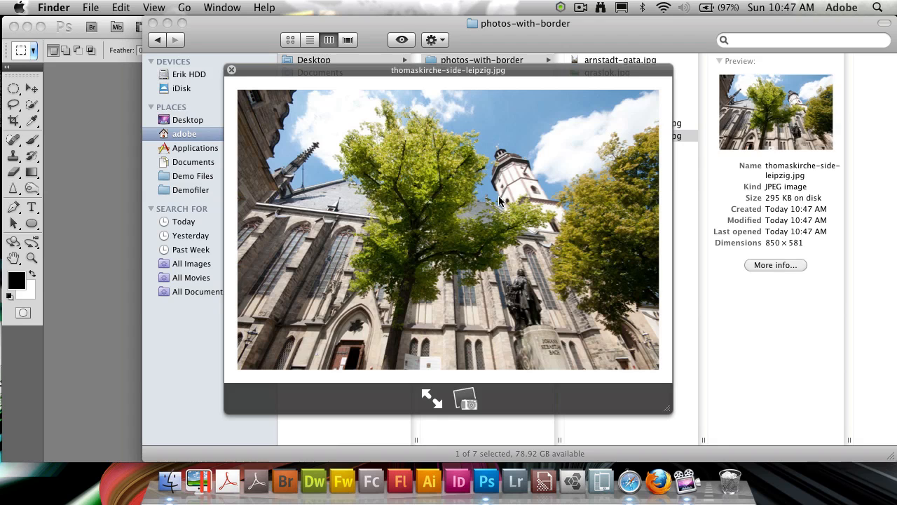
key(Up)
key(Up)
key(Up)
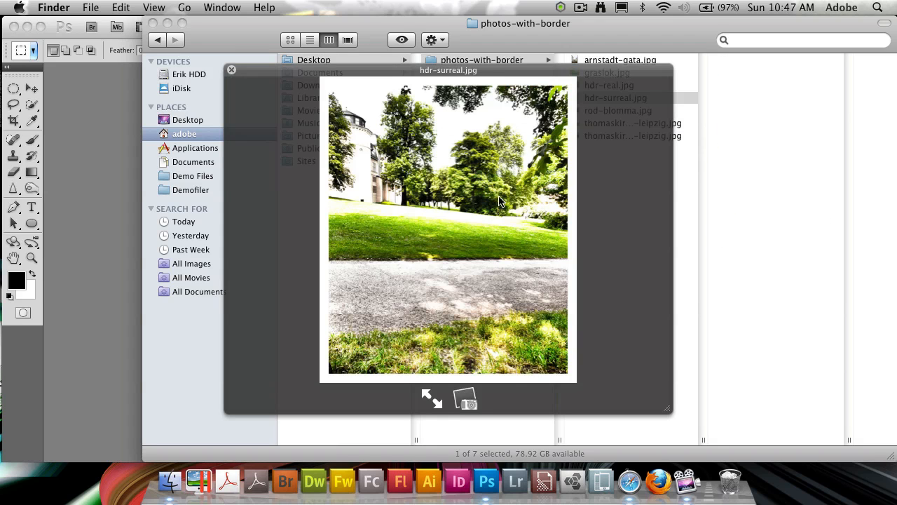
key(Up)
key(Up)
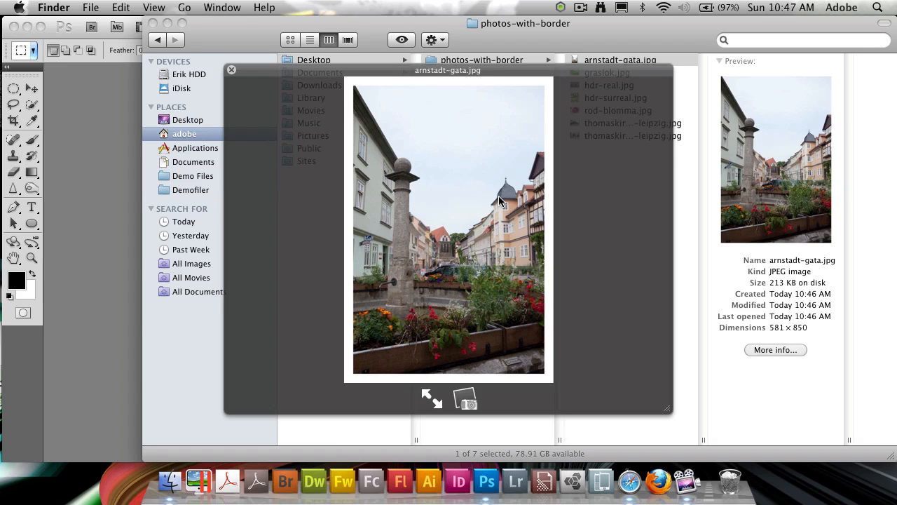
key(space)
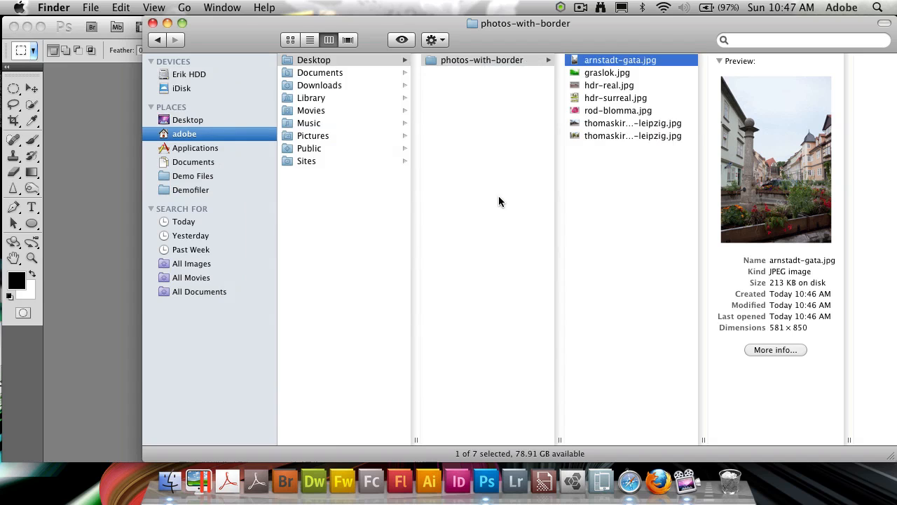
key(Down)
key(space)
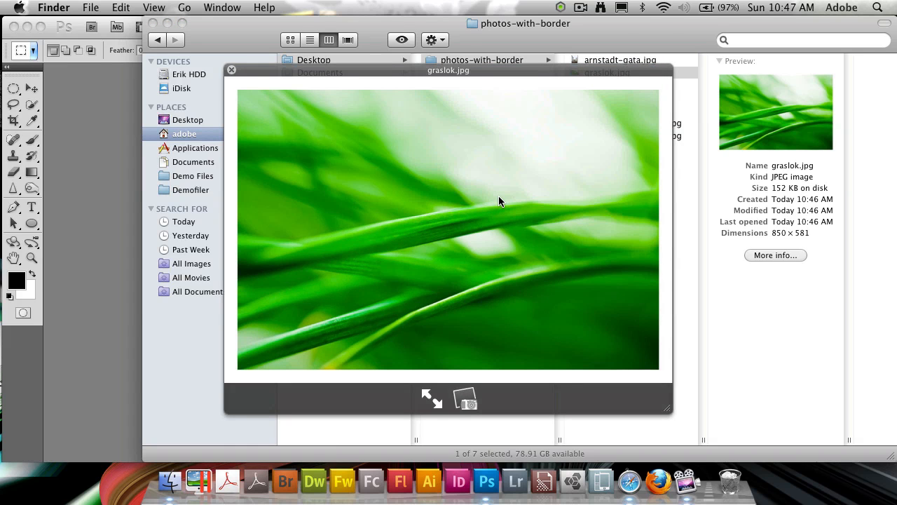